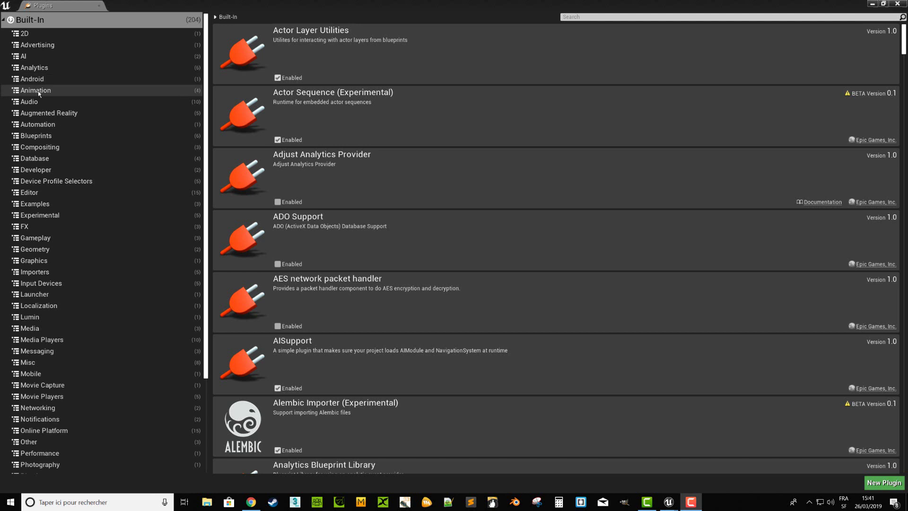
Enable the beta Control Rig plugin under Built-In > Animation and accept the beta warning.
click(37, 90)
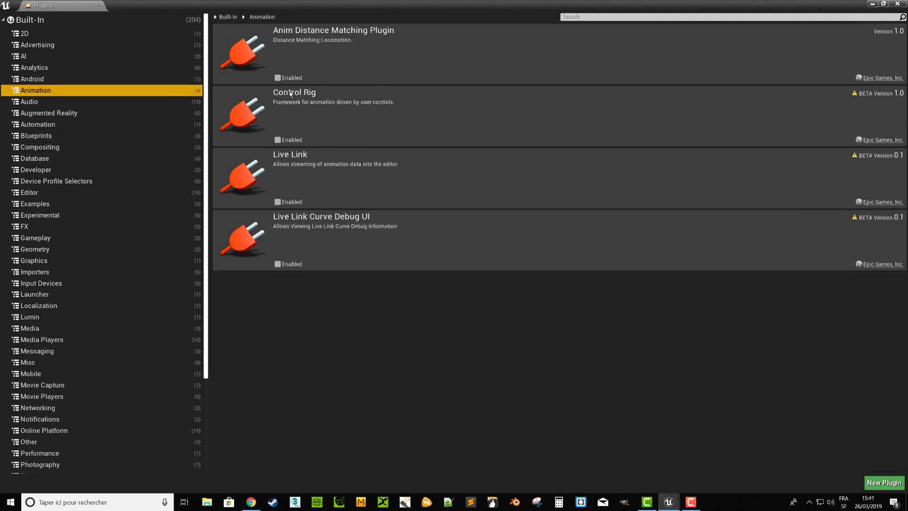
click(278, 140)
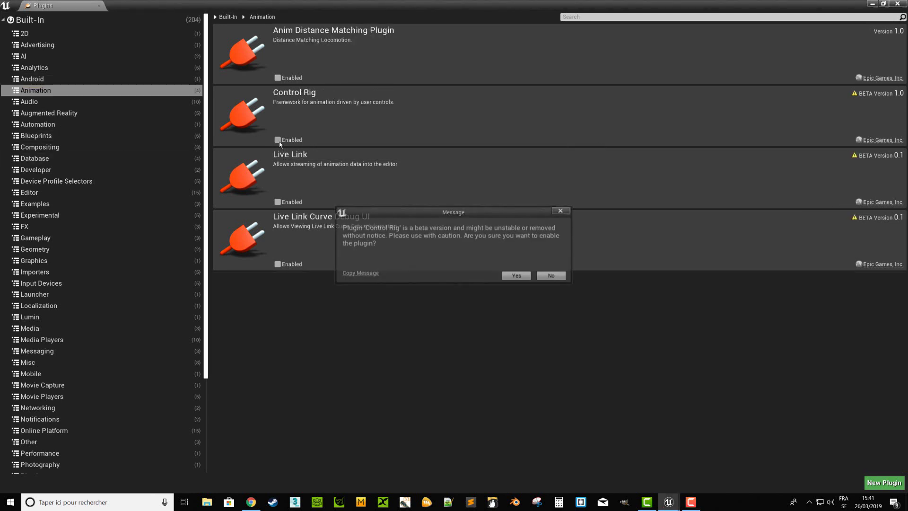
click(519, 277)
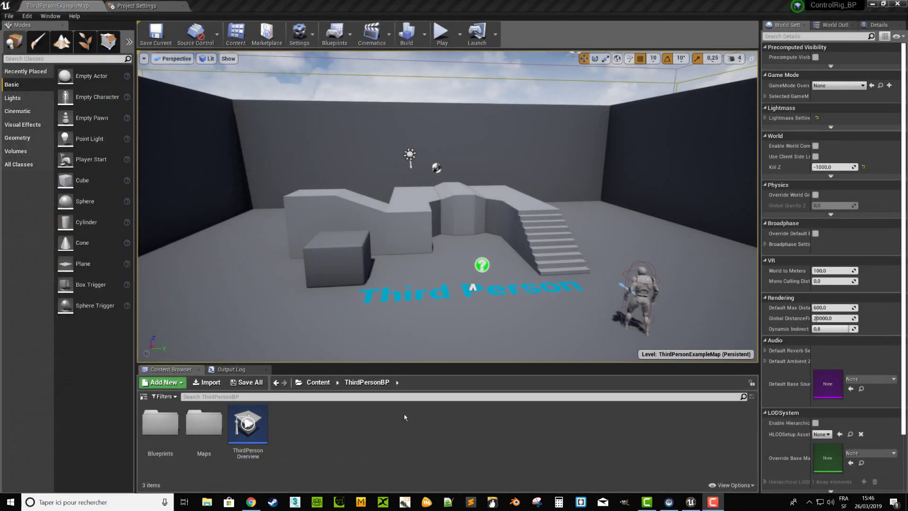
Create a Control Rig asset with ControlRig as parent in the ThirdPersonBP folder.
right_click(404, 415)
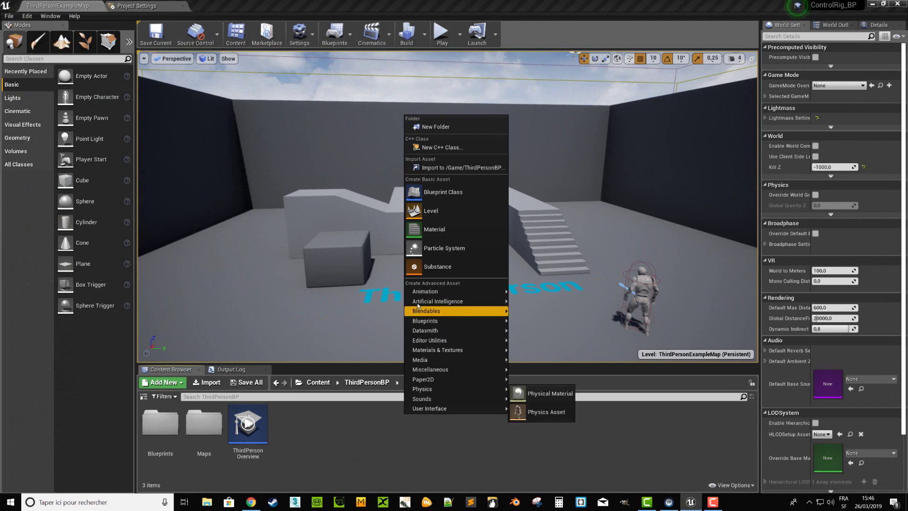
mouse_move(428, 293)
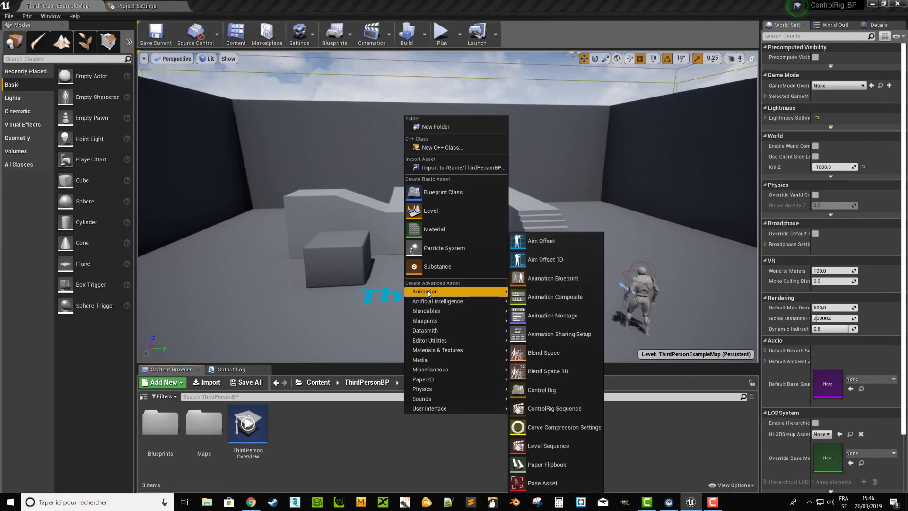
click(561, 385)
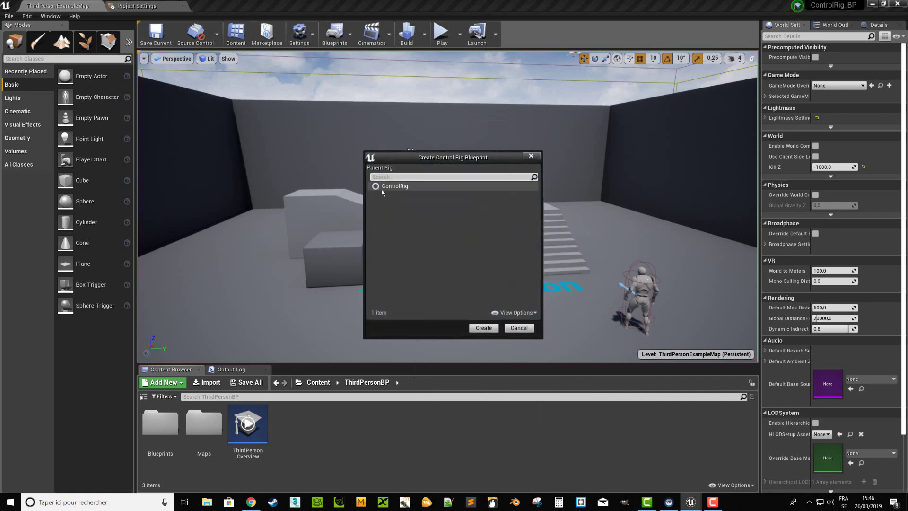
click(474, 328)
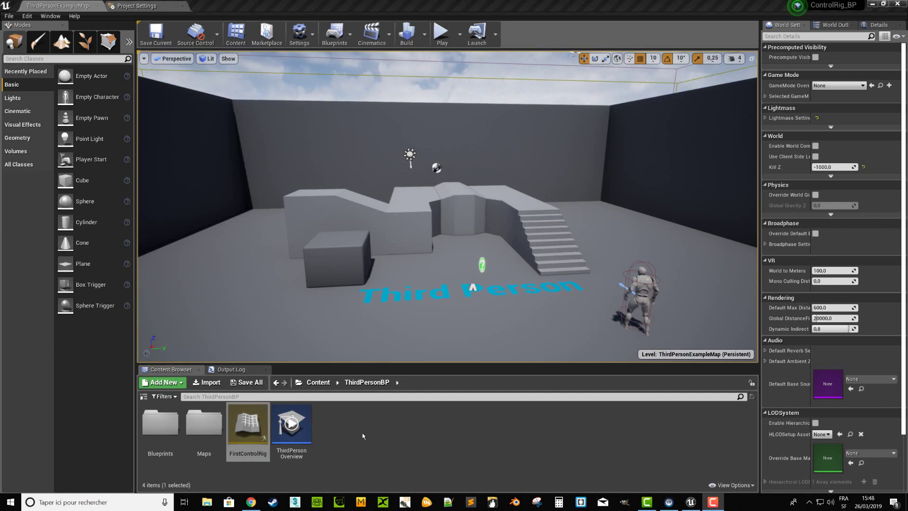
Open FirstControlRig, import SK_Mannequin's bones into the hierarchy, and inspect the hand_l bone.
double_click(247, 429)
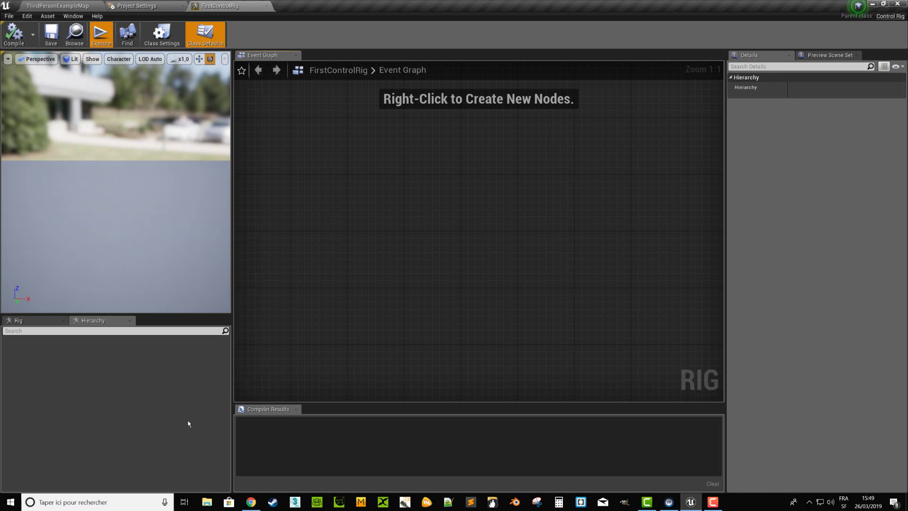
right_click(99, 379)
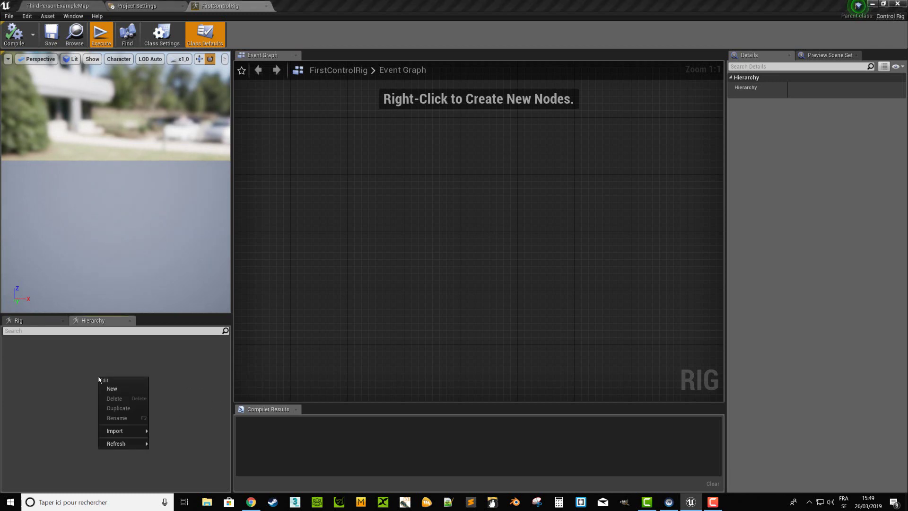
mouse_move(113, 430)
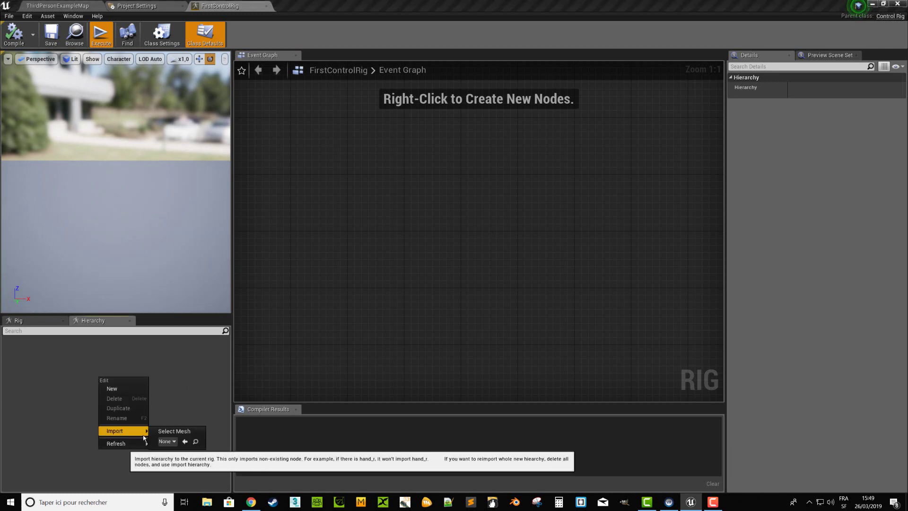
click(168, 441)
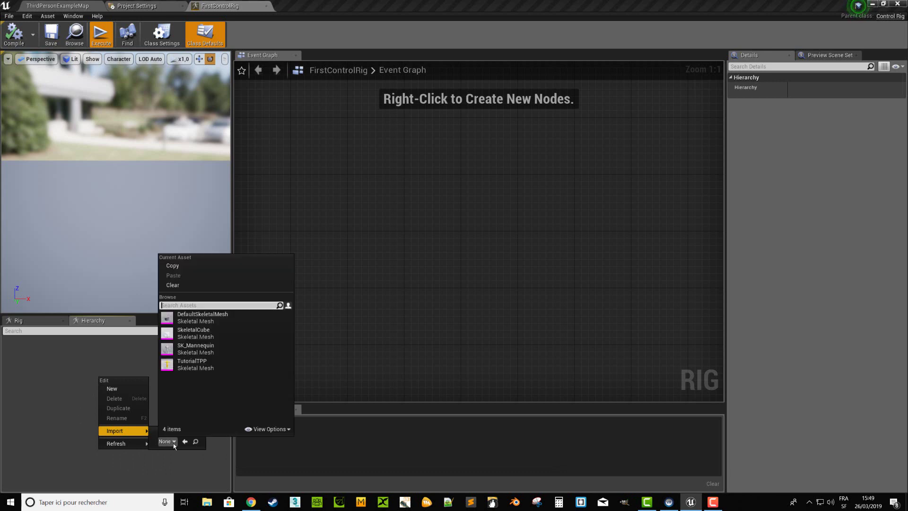
click(191, 350)
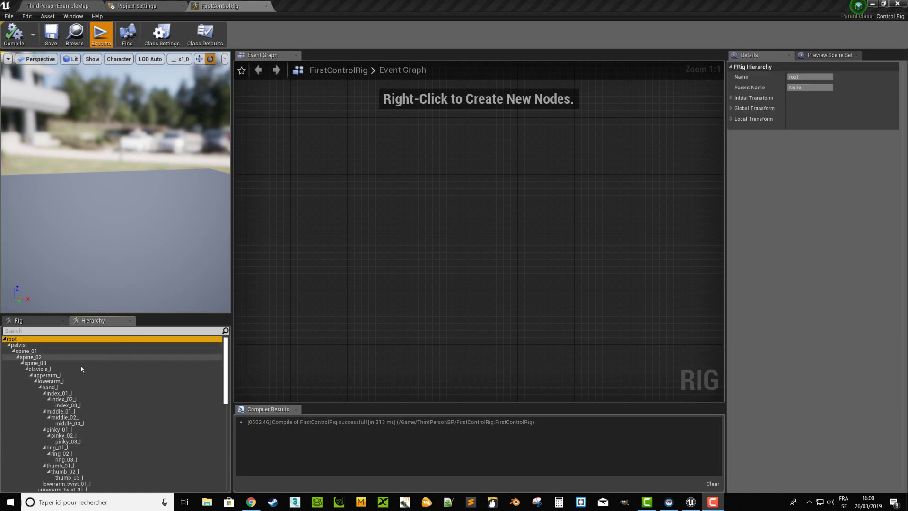
click(73, 388)
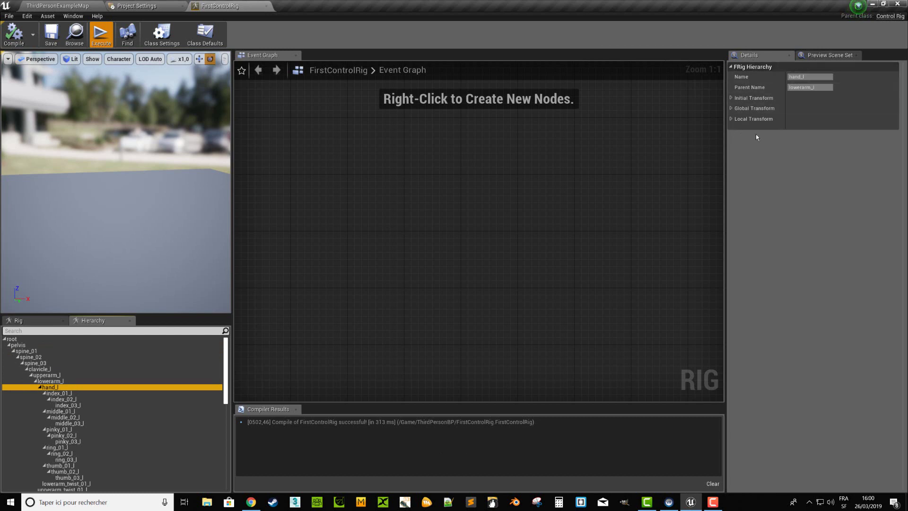
right_click(93, 388)
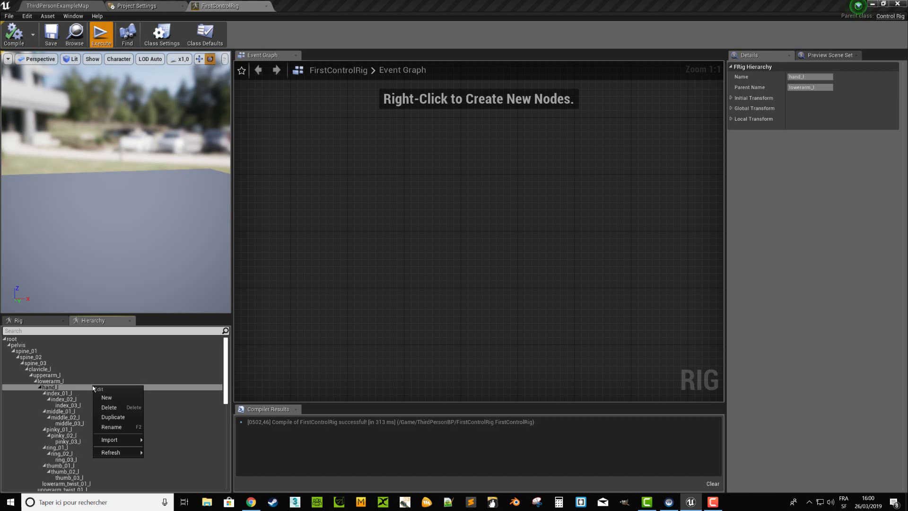
Set SK_Mannequin as the preview mesh in Preview Scene Settings.
click(406, 213)
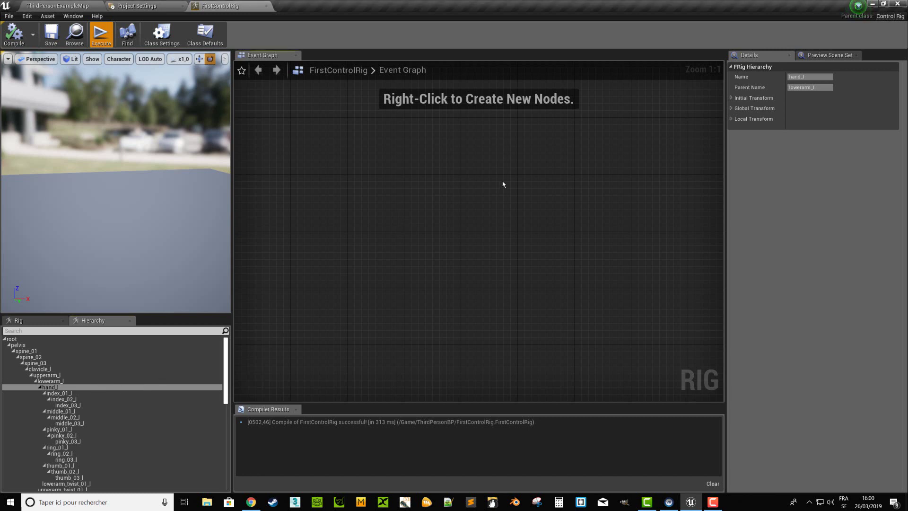
click(828, 55)
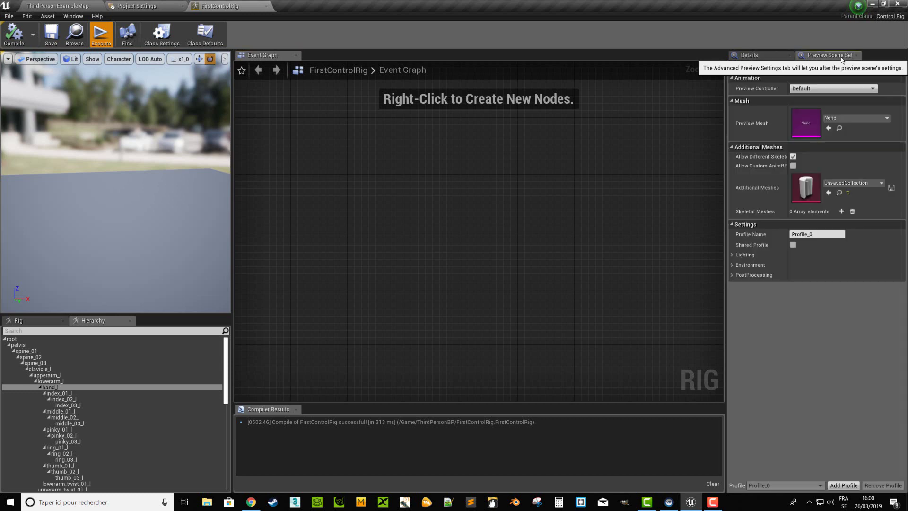
click(887, 118)
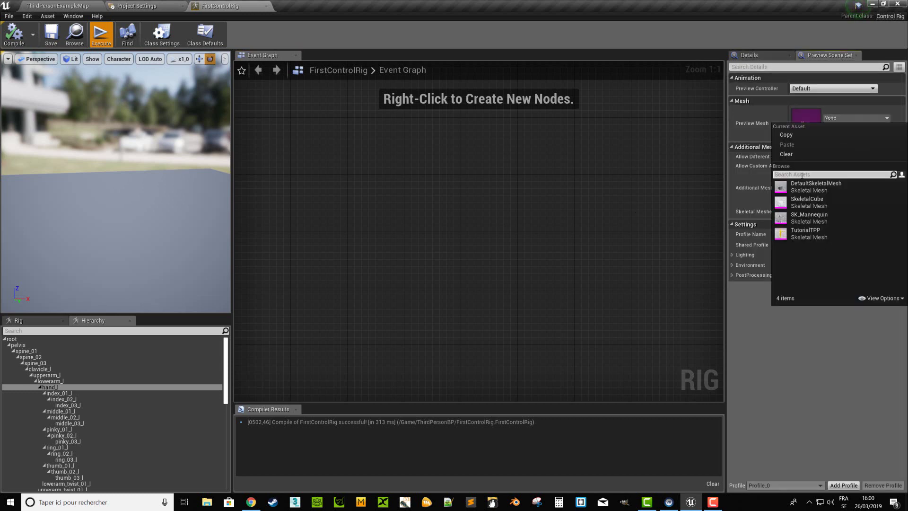
click(803, 218)
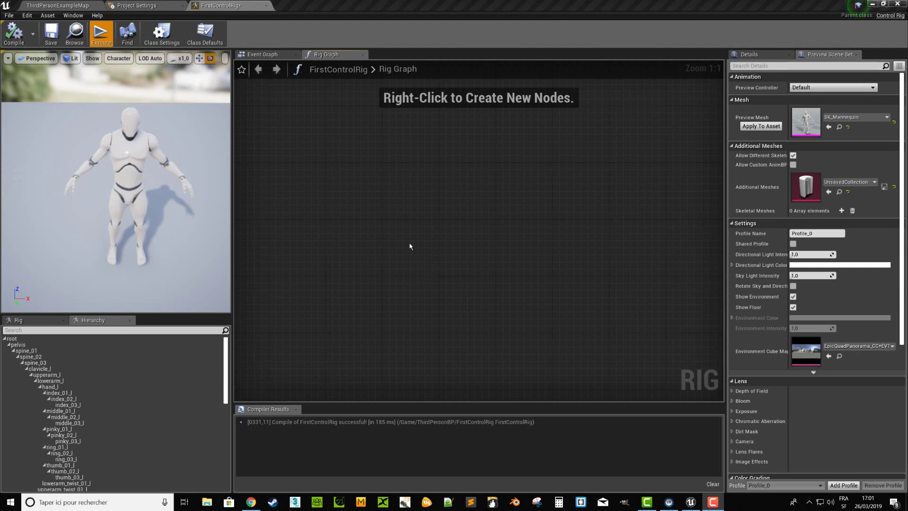
Add a Rig Hierarchy Ref variable node (NewRig Hierarchy Ref_0) to the graph and reposition it.
right_click(374, 196)
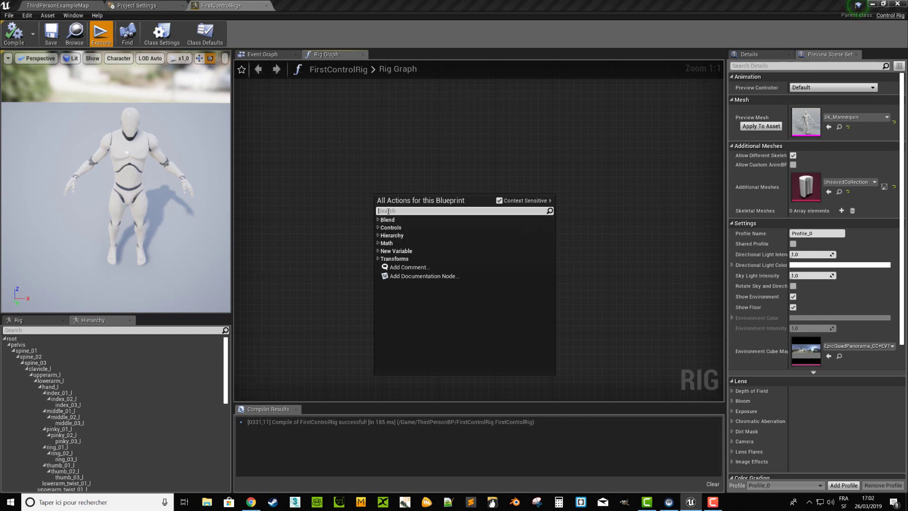
text(rig)
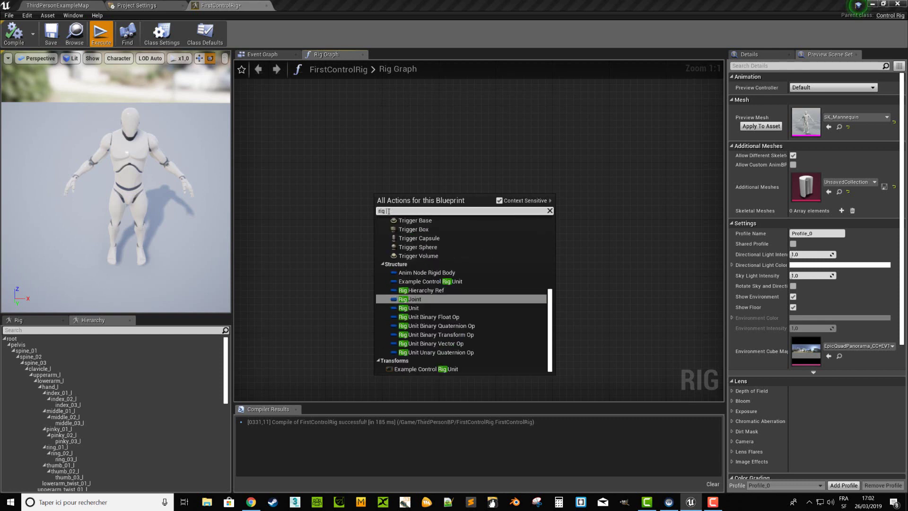
text( hi)
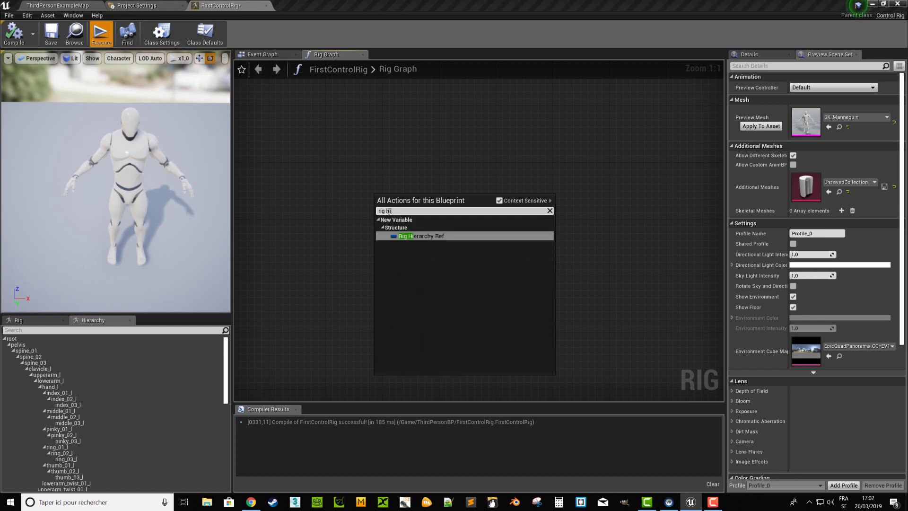
click(432, 238)
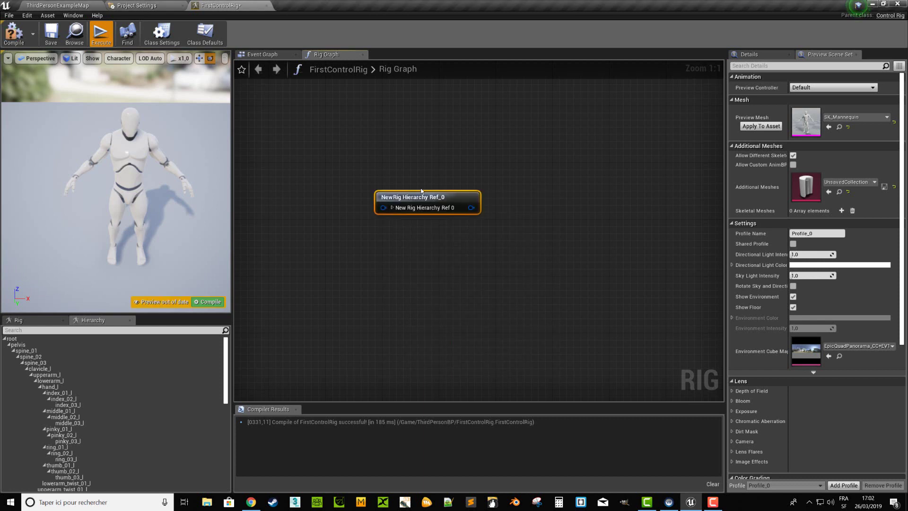
drag(415, 197, 381, 257)
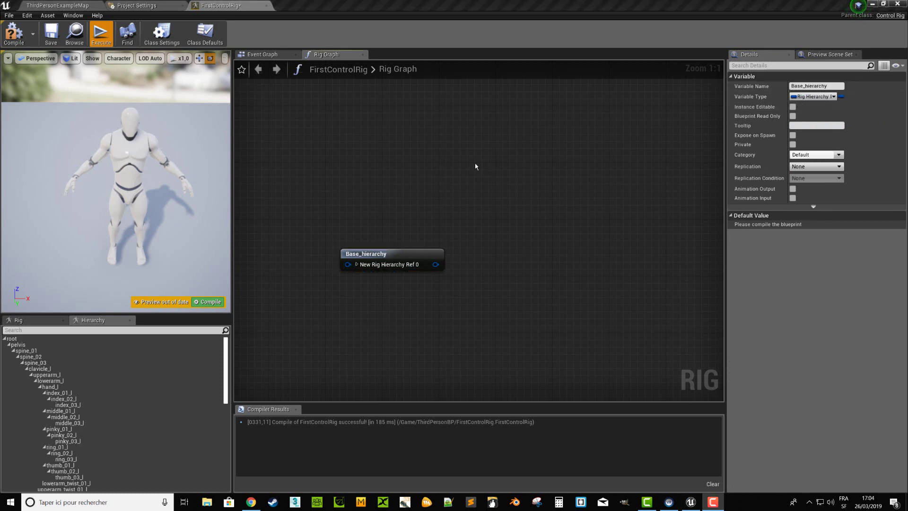
Add a TwoBoneIK/FK node and connect Base_hierarchy to its Hierarchy Ref input.
right_click(475, 166)
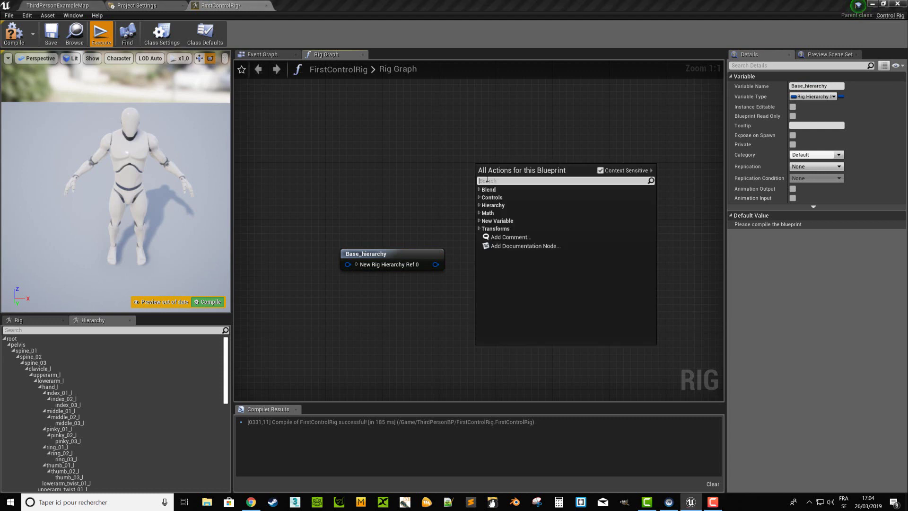
text(t)
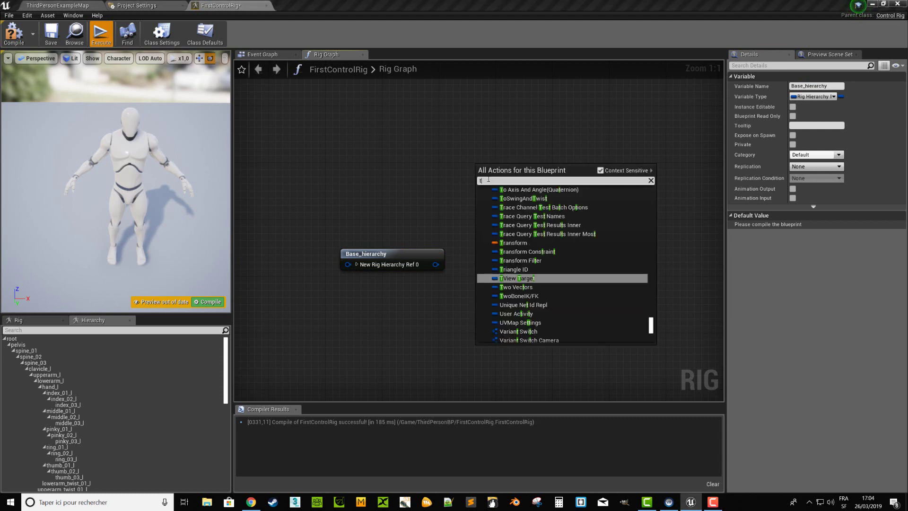
text(wo)
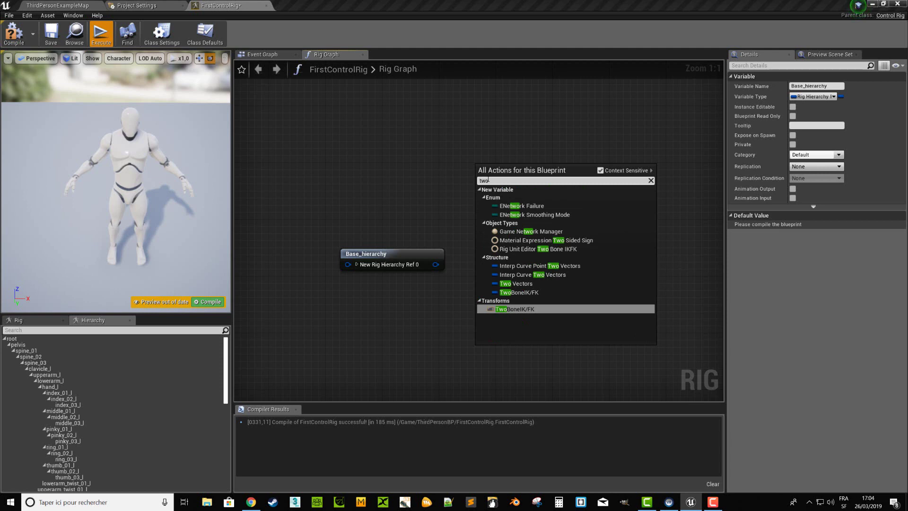
click(540, 293)
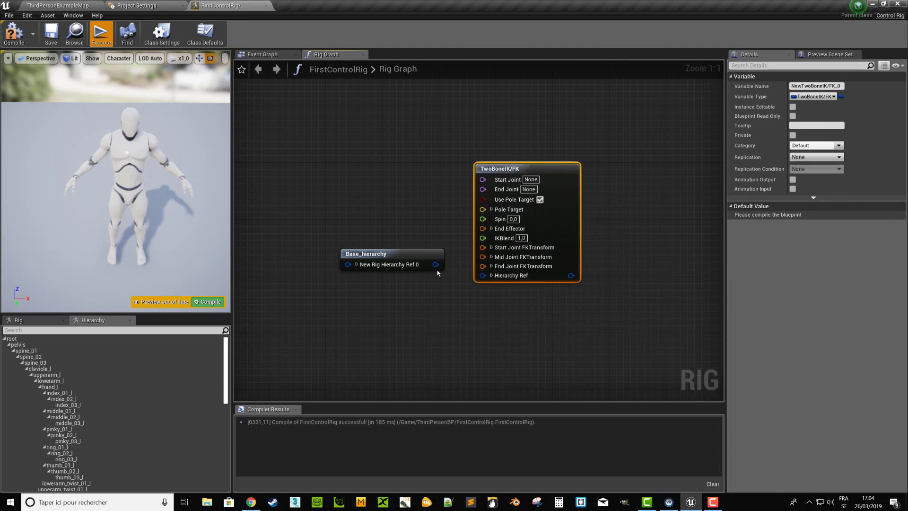
drag(436, 264, 483, 278)
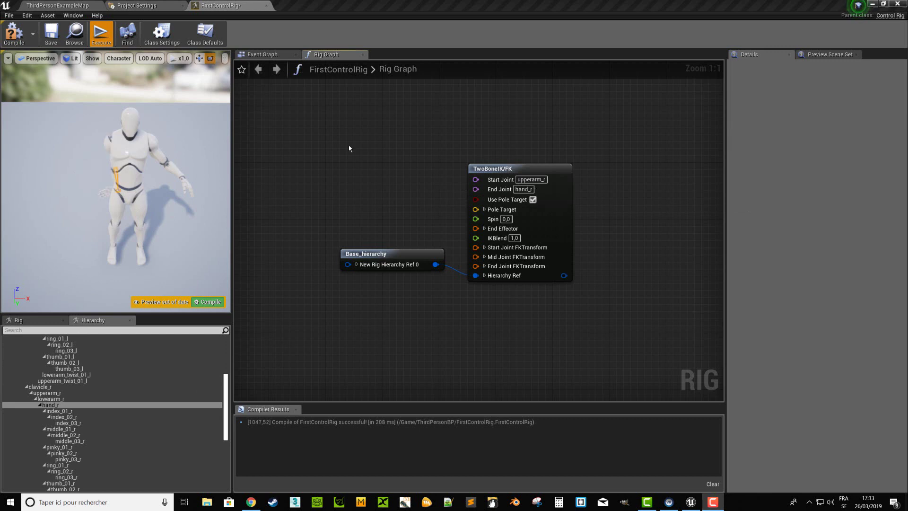
Add control nodes driving the IK end effector and the pole target's translation.
right_click(350, 148)
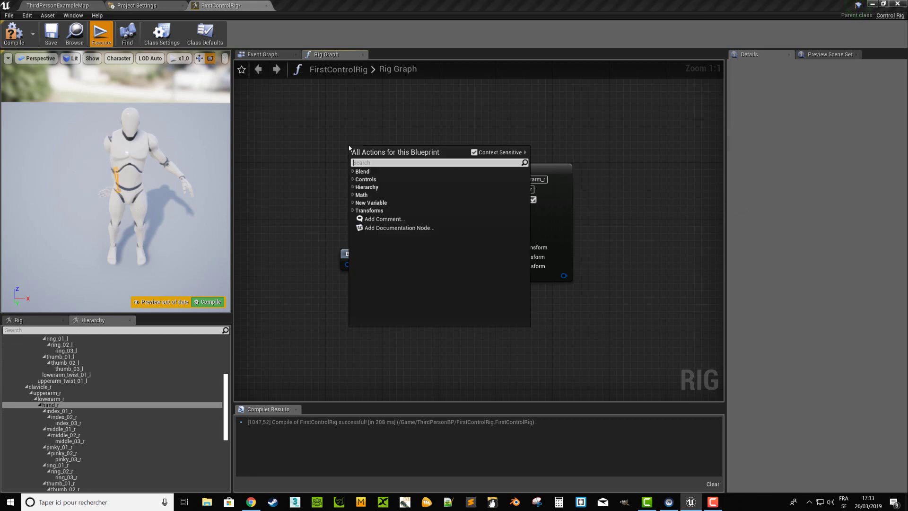
click(352, 180)
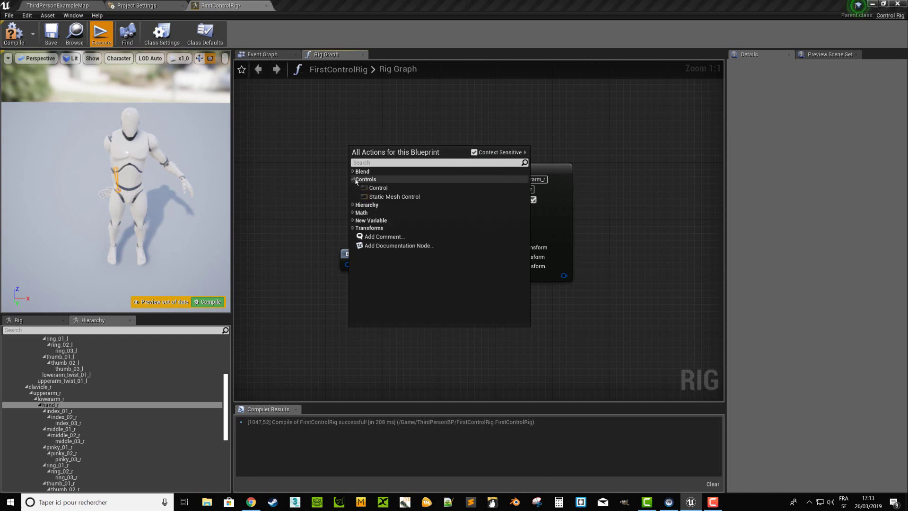
click(392, 190)
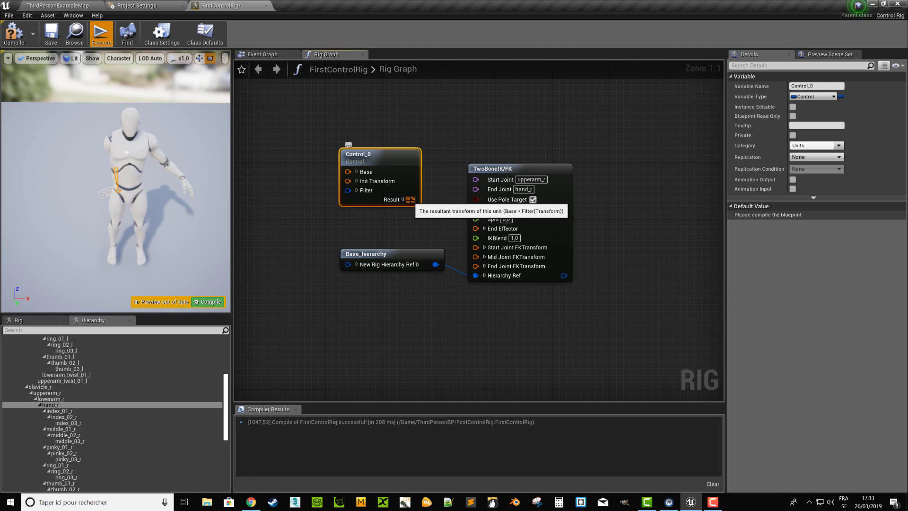
drag(411, 199, 481, 230)
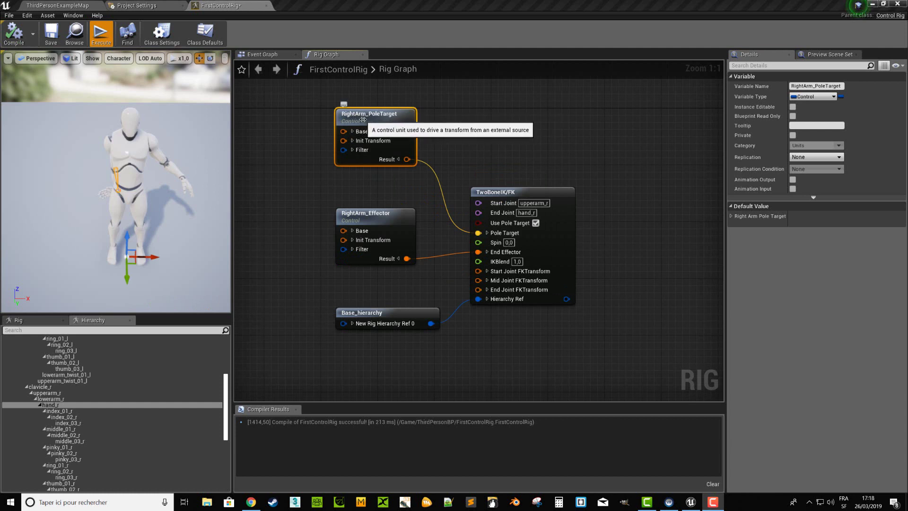
click(396, 160)
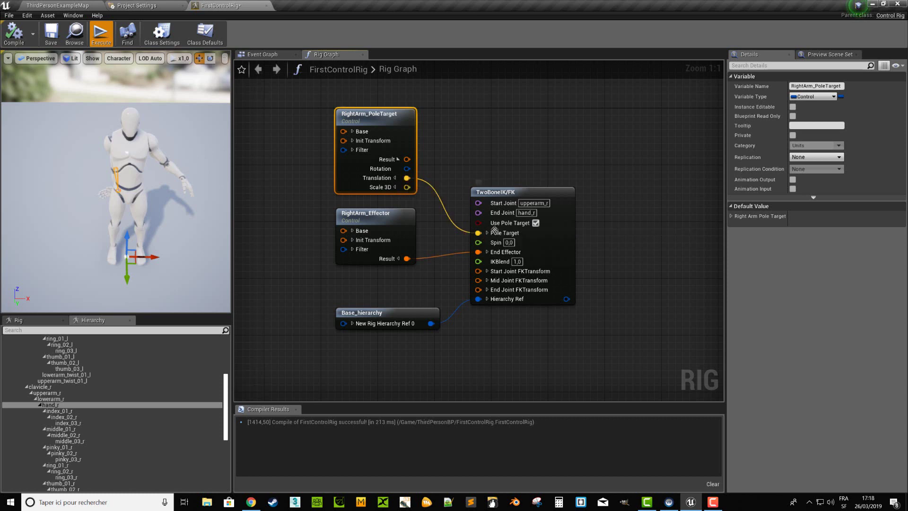
click(481, 129)
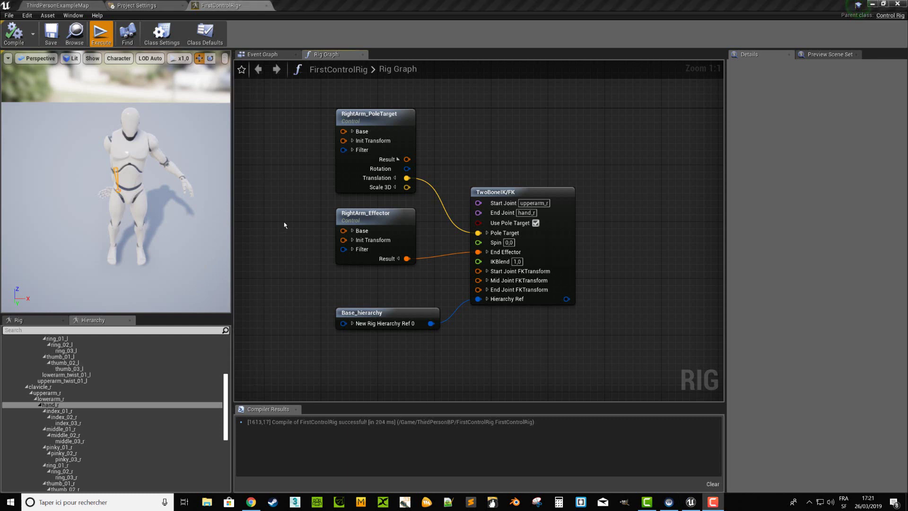
Drag the RightArm_Effector control out to the side and up to stretch the right arm.
click(365, 218)
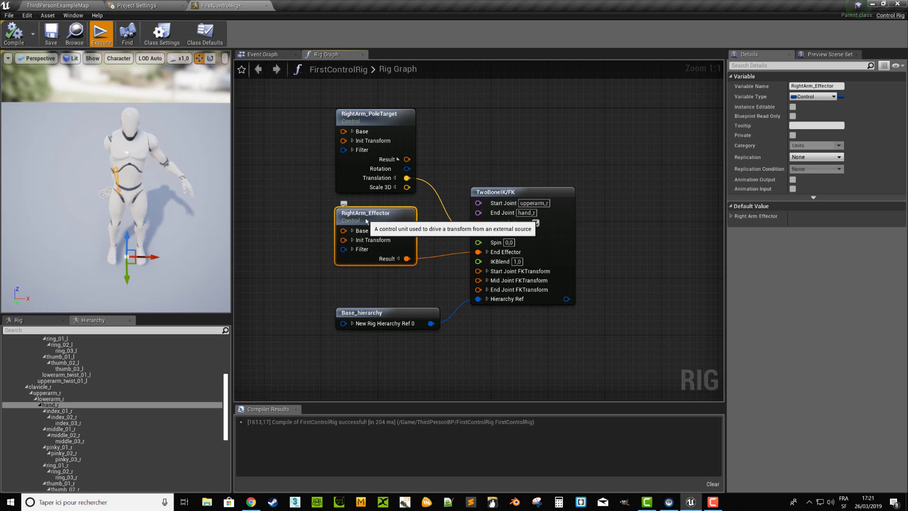
drag(152, 258, 54, 251)
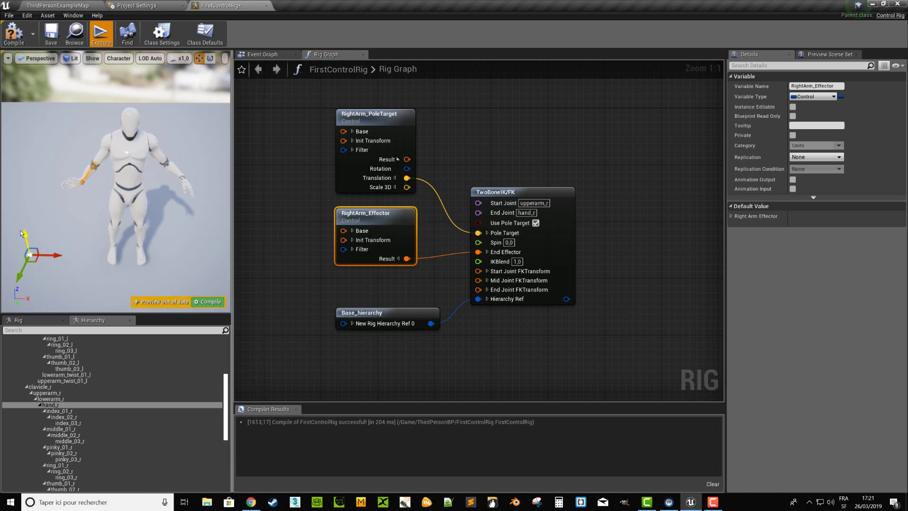
drag(25, 233, 23, 155)
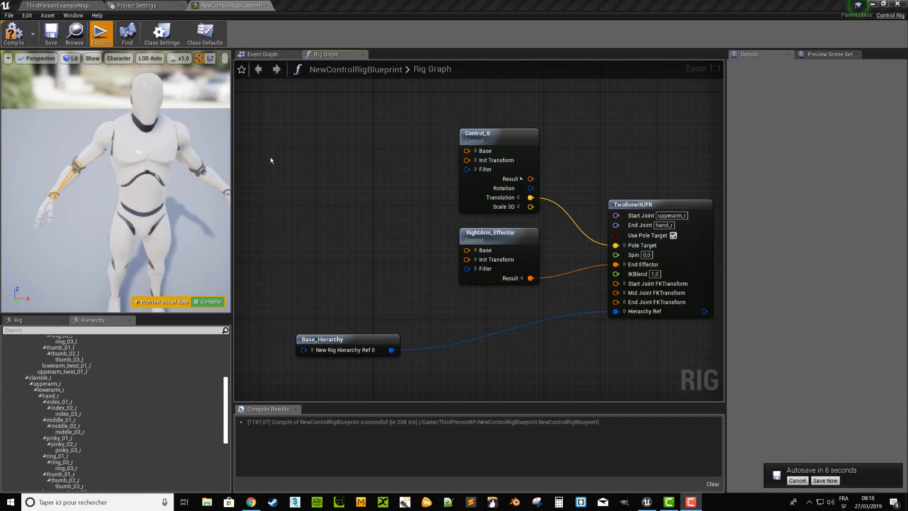
Add a Get Joint Transform node to the rig graph.
right_click(311, 182)
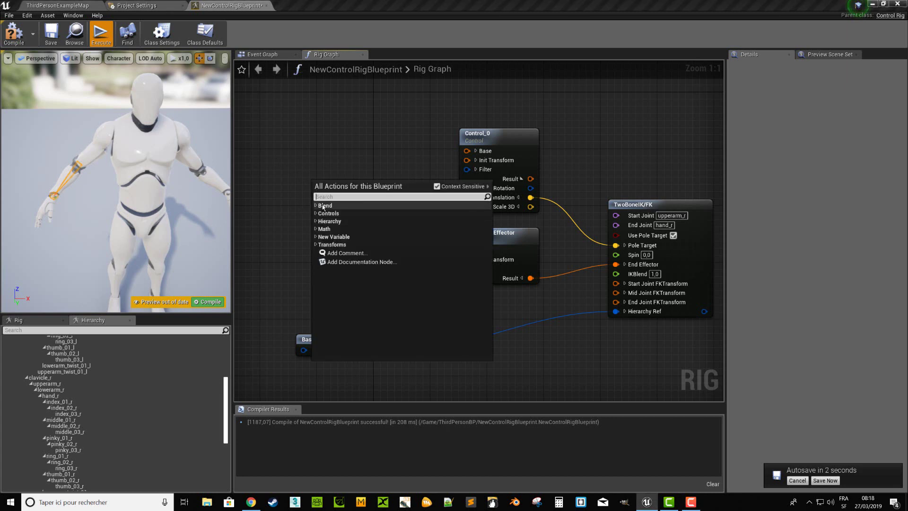
text(get)
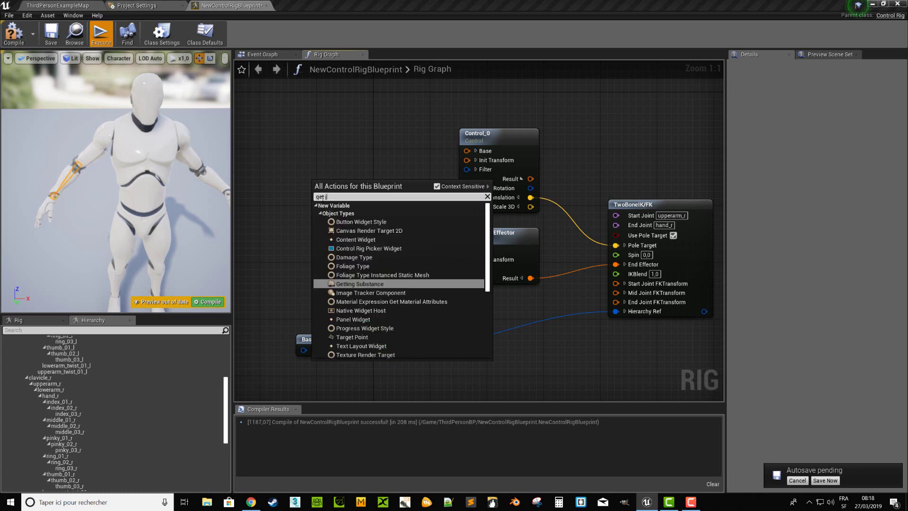
text( join)
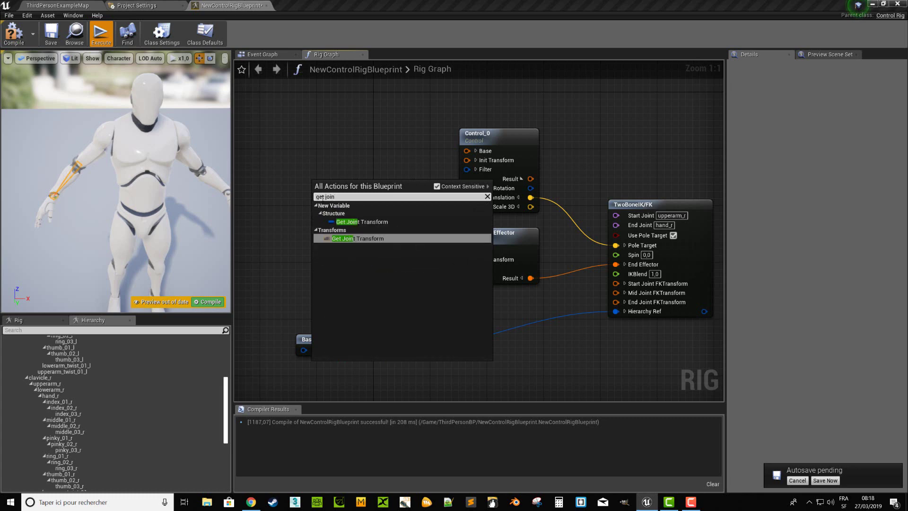
click(372, 239)
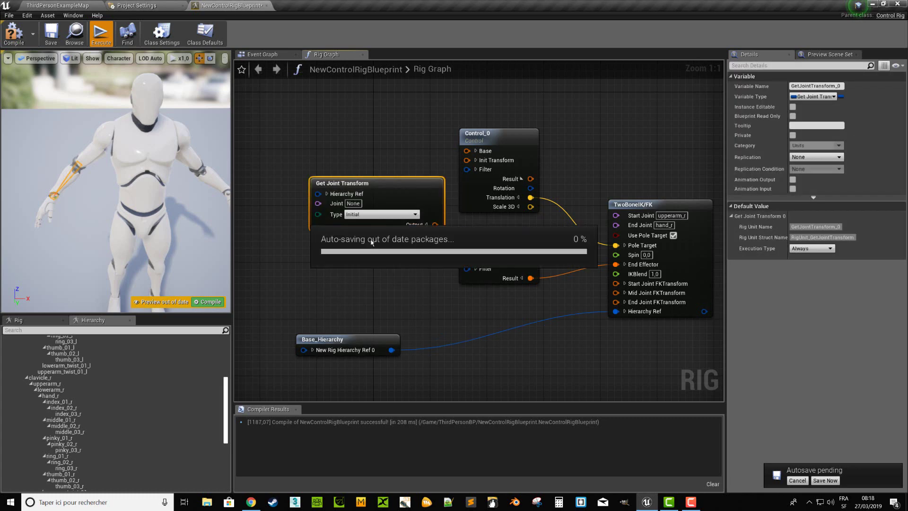
drag(386, 185, 357, 185)
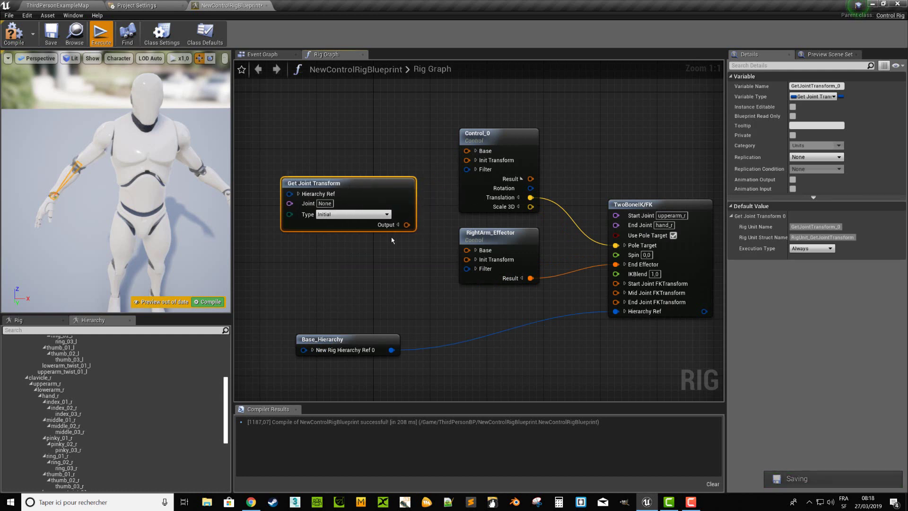
Feed the joint transform into both controls' Init Transform, connect Base_Hierarchy, and target hand_r.
drag(406, 224, 469, 161)
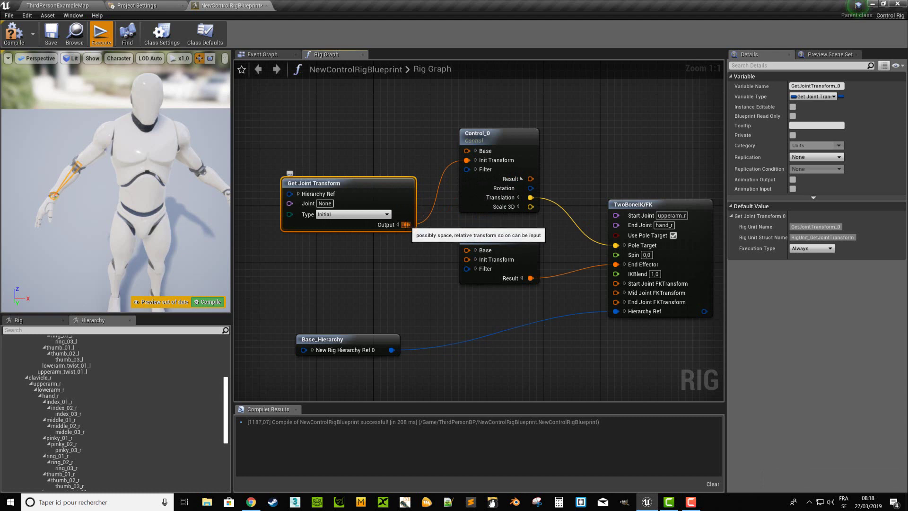
mouse_move(411, 228)
mouse_down()
mouse_move(470, 269)
mouse_move(467, 259)
mouse_up()
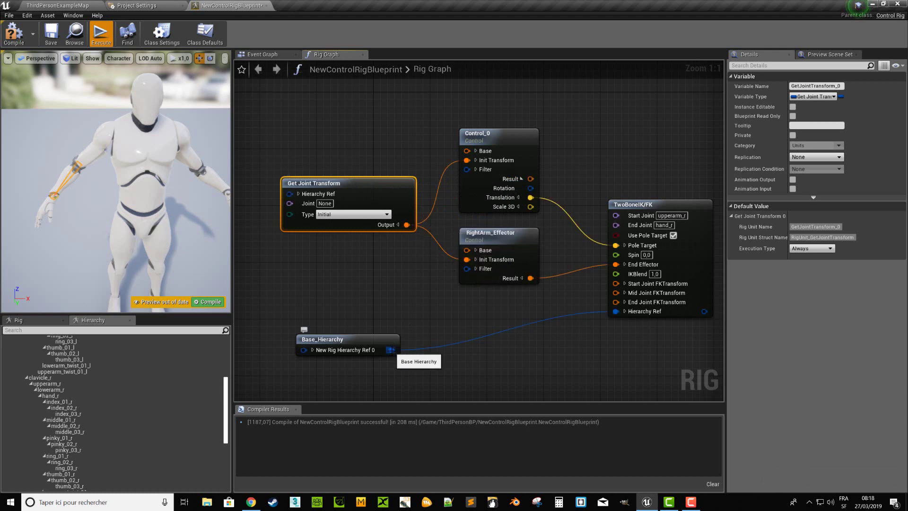
drag(391, 349, 289, 194)
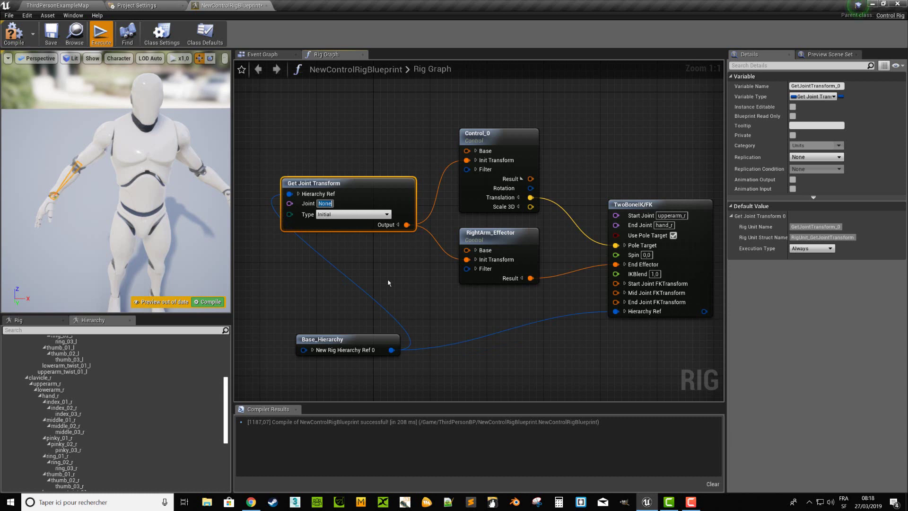
text(hand_l)
text(r)
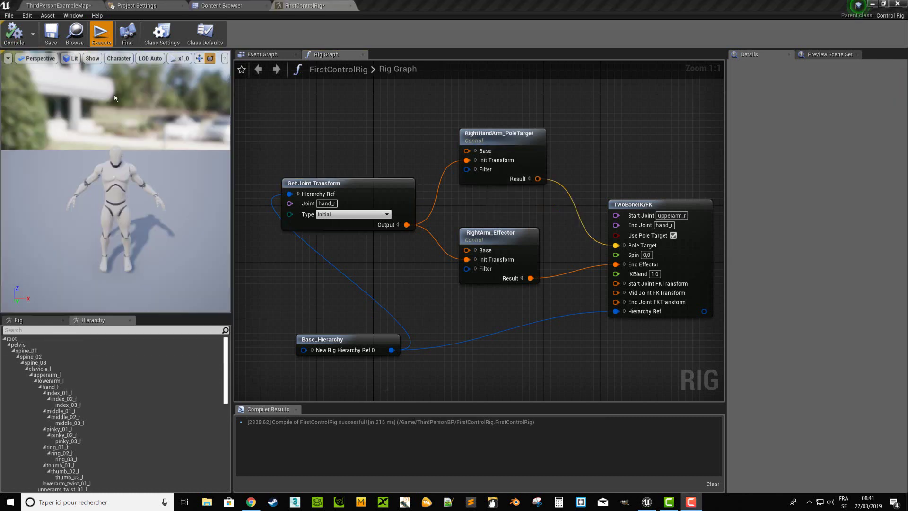
Save the FirstControlRig asset.
click(51, 37)
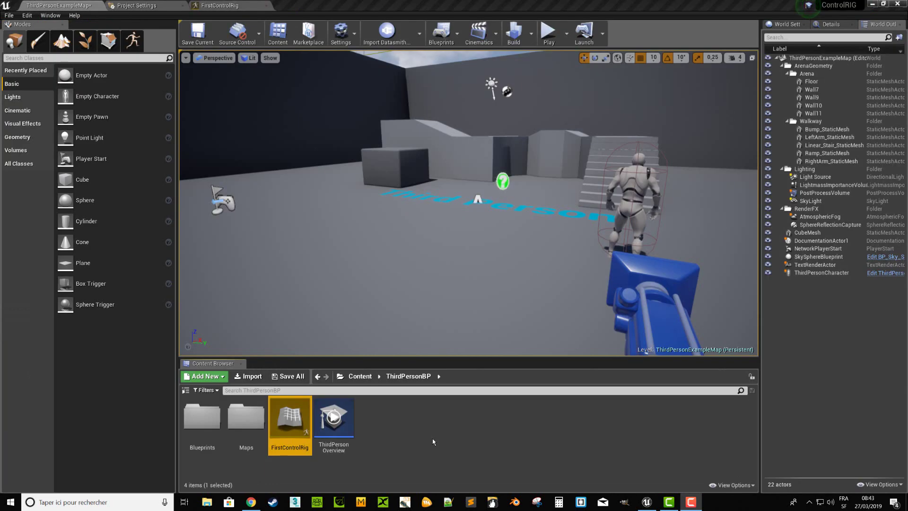
double_click(201, 419)
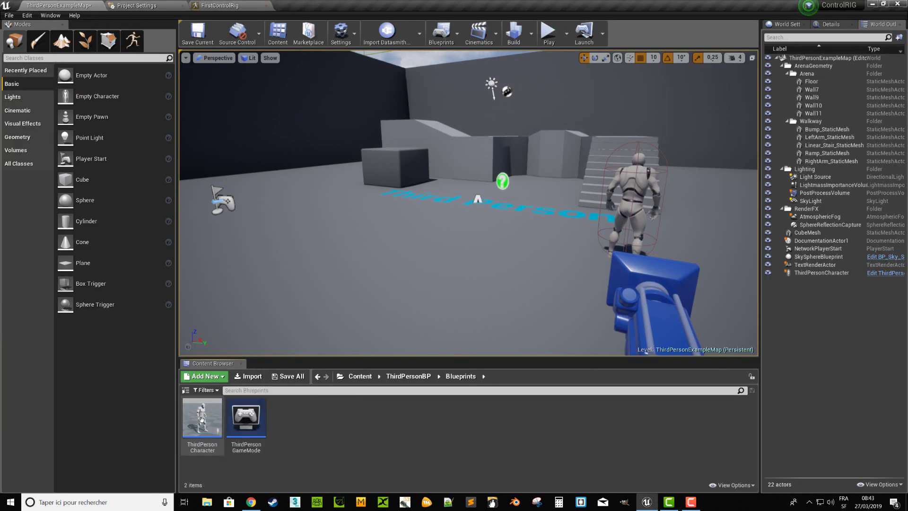
click(356, 378)
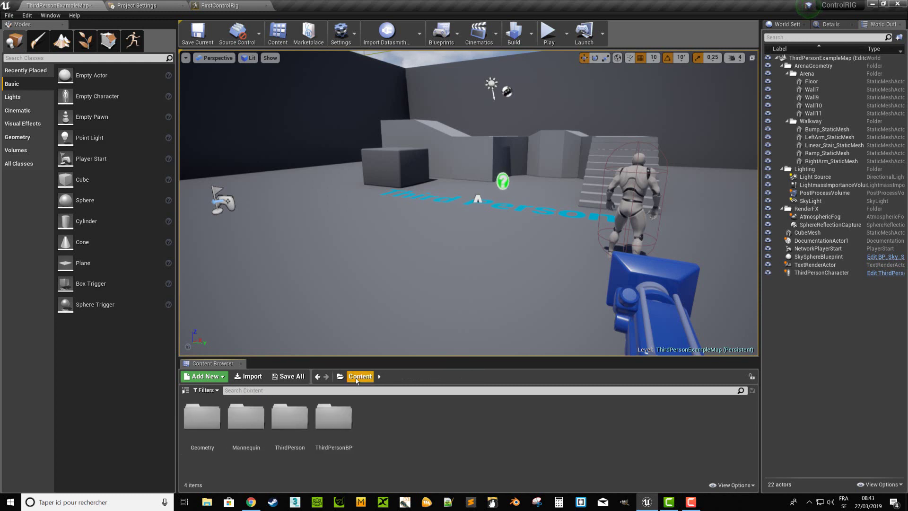
Place SK_Mannequin from Mannequin > Character > Mesh into the level beside the player.
double_click(259, 417)
double_click(257, 417)
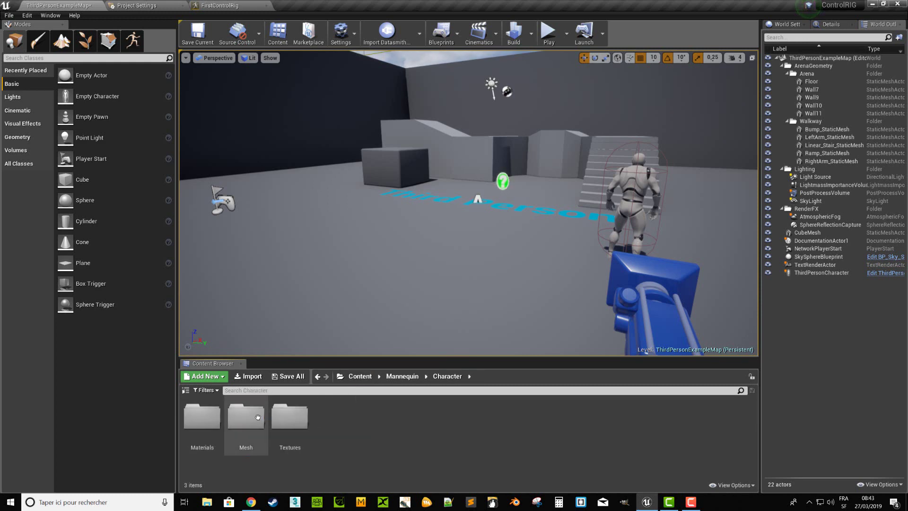
double_click(255, 417)
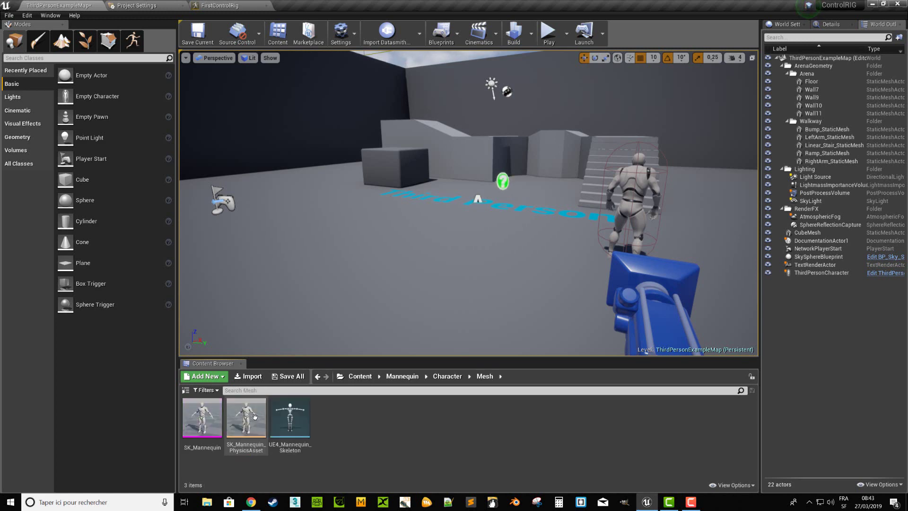
drag(202, 420, 385, 269)
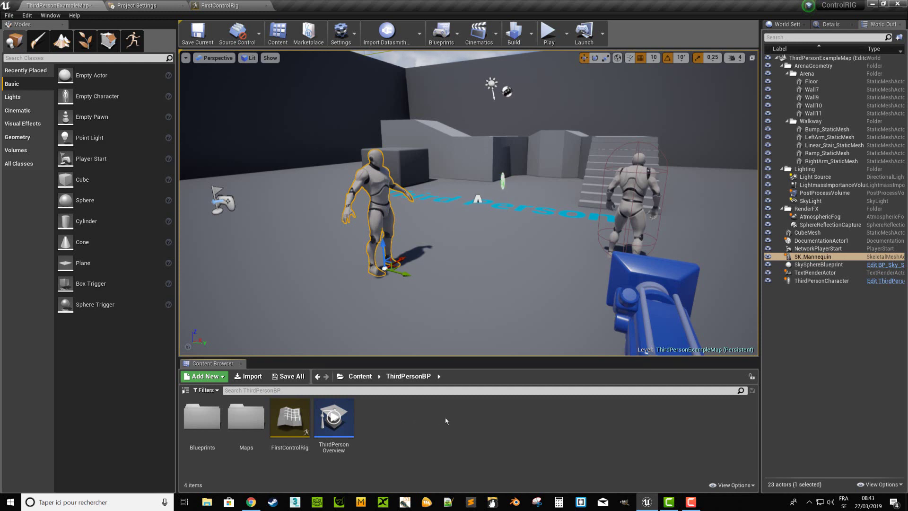
Create a ControlRig Sequence in ThirdPersonBP, keep the default name NewControlRigSequence, and open it.
right_click(445, 420)
mouse_move(466, 318)
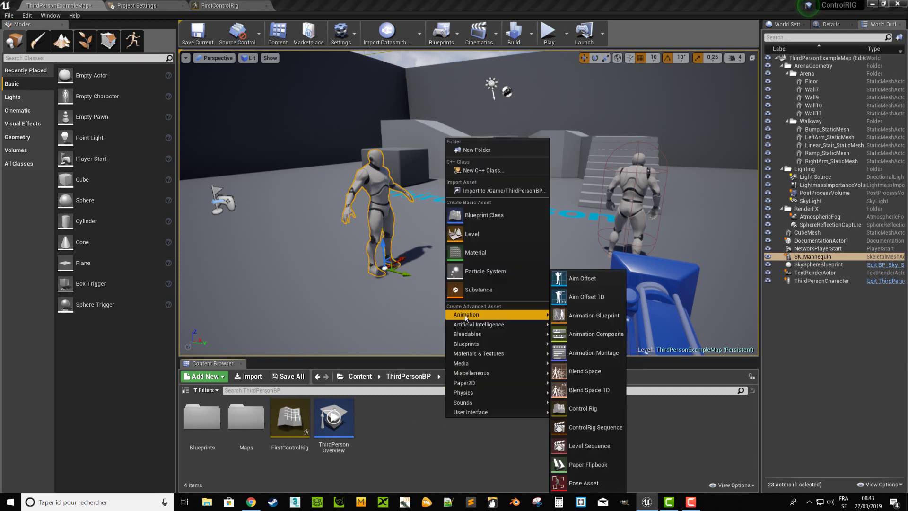
click(594, 429)
key(Return)
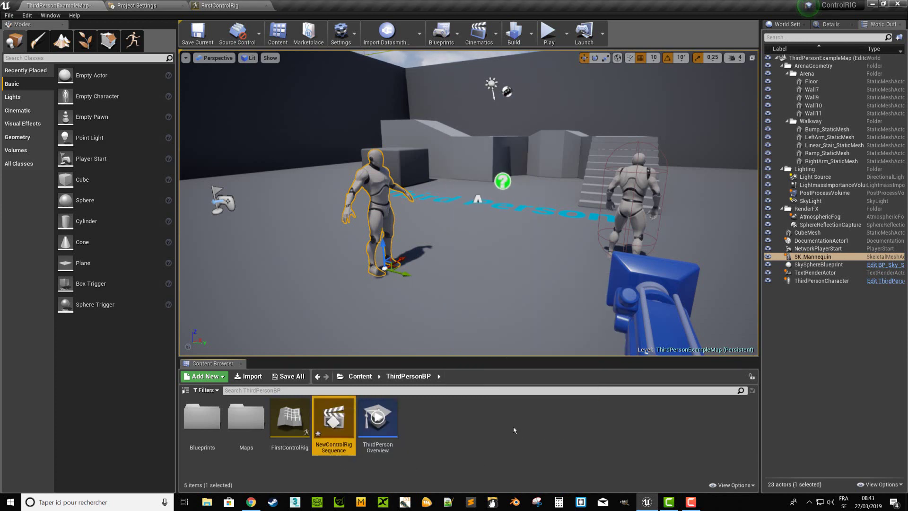
double_click(348, 415)
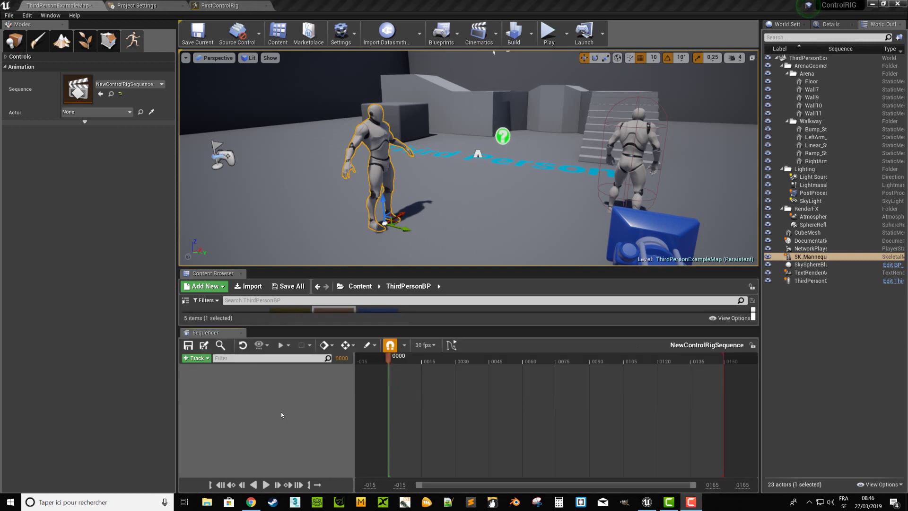
Add a FirstControlRig track and bind it to the SK_Mannequin in the level with the Actor picker.
click(196, 358)
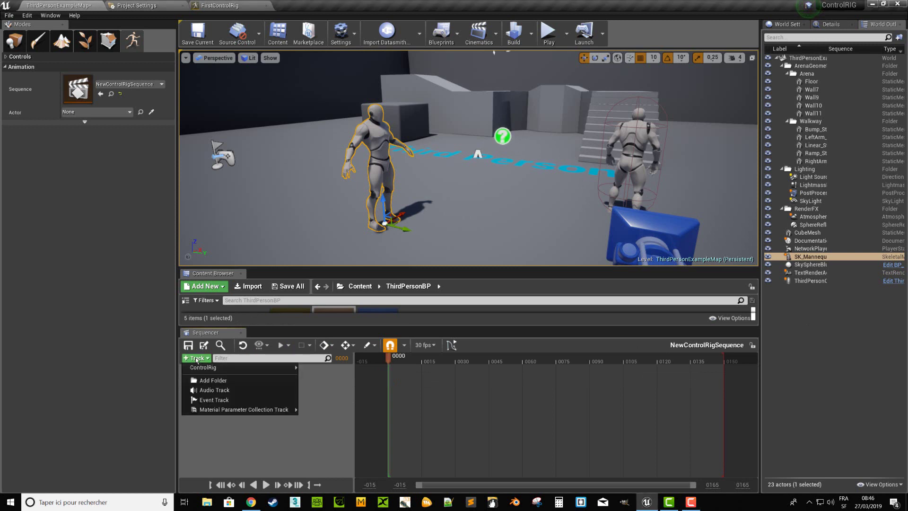
mouse_move(203, 368)
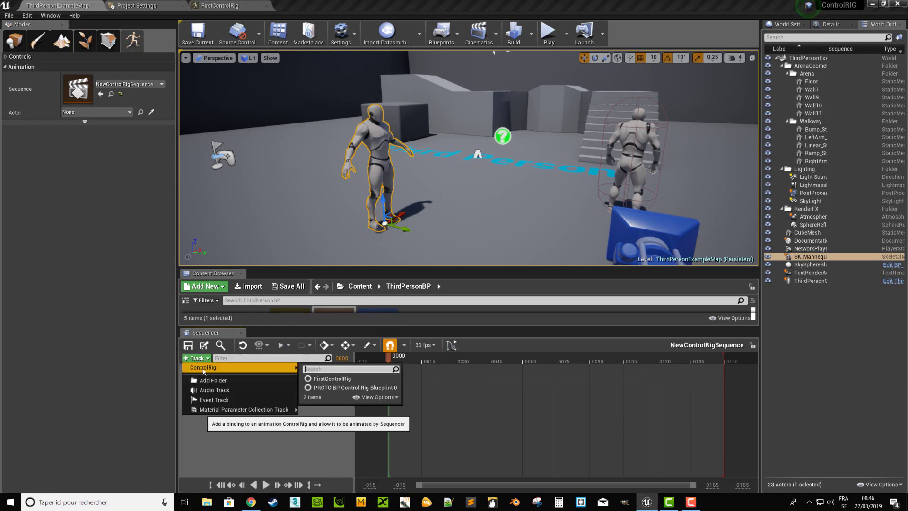
click(332, 379)
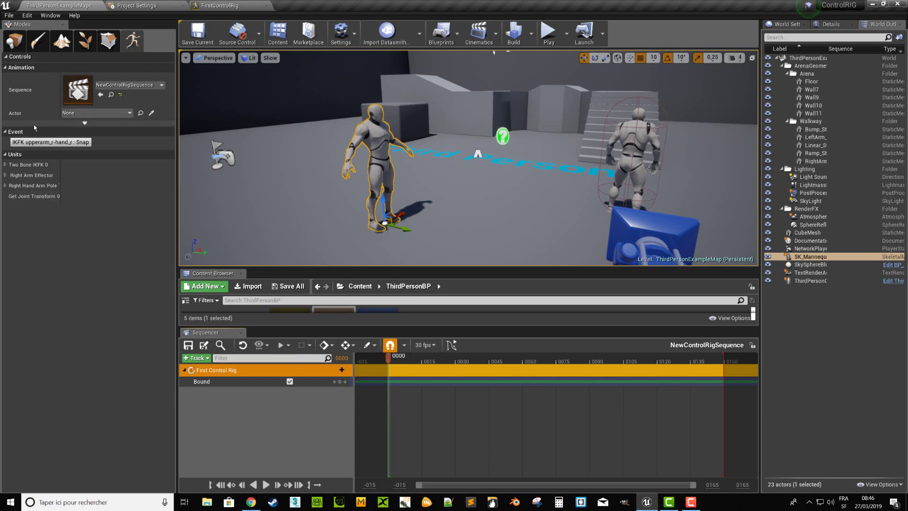
click(151, 113)
click(382, 143)
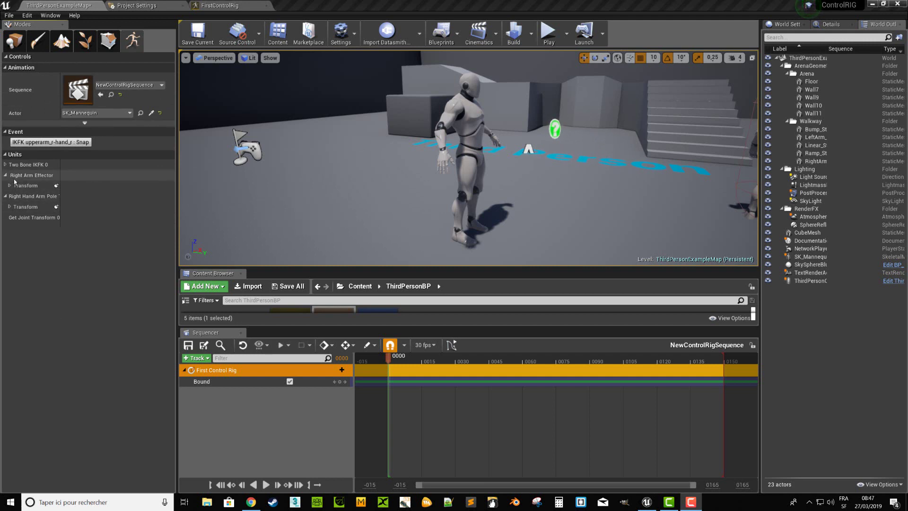
Key Right Arm Effector Transform at frame 0, then at frame 75 drag the hand up along Z.
click(57, 187)
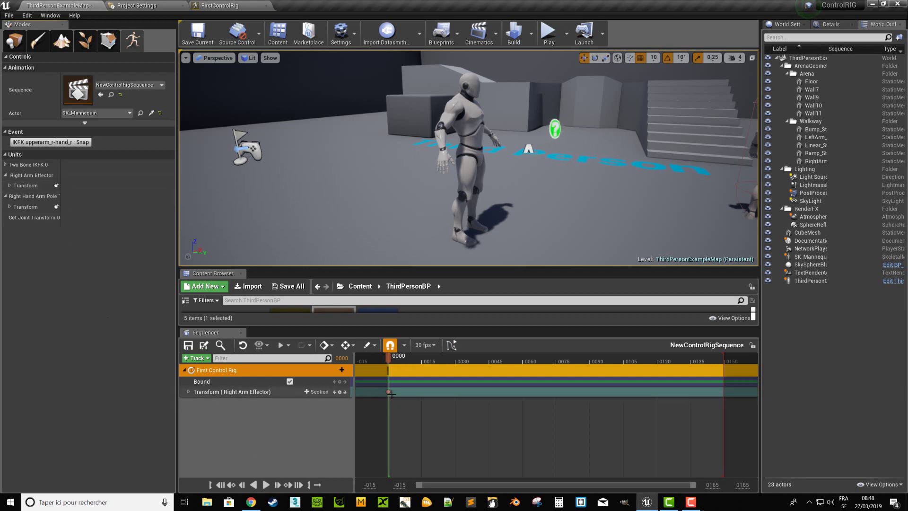
click(246, 393)
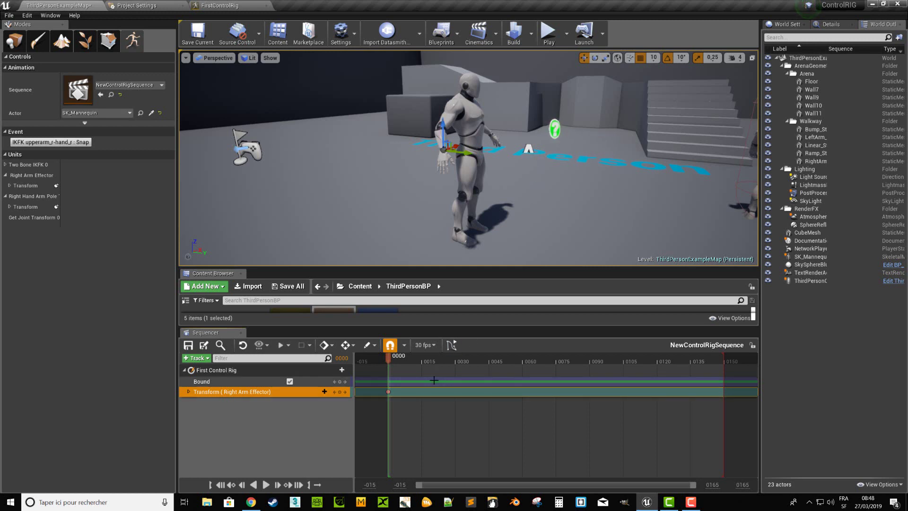
drag(389, 361, 559, 374)
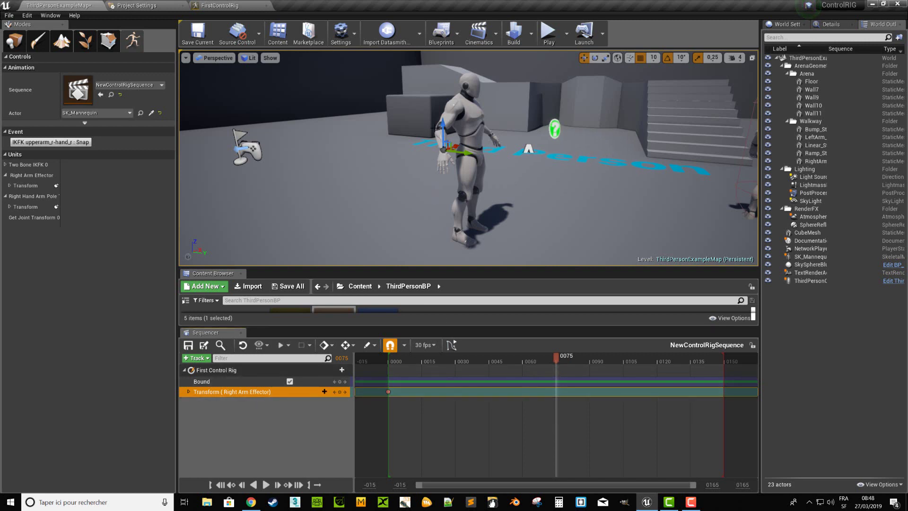
drag(443, 119, 431, 95)
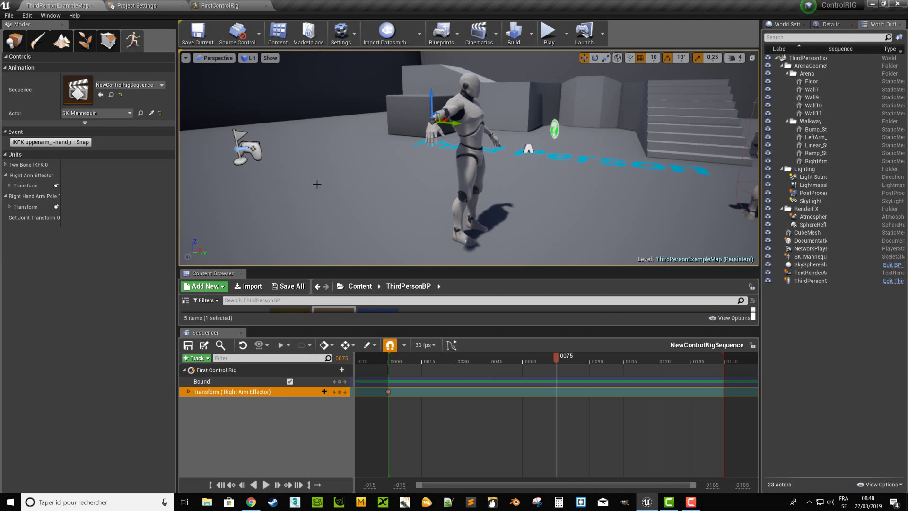
Key the raised hand pose at frame 75, return to the start, and play the animation.
click(56, 185)
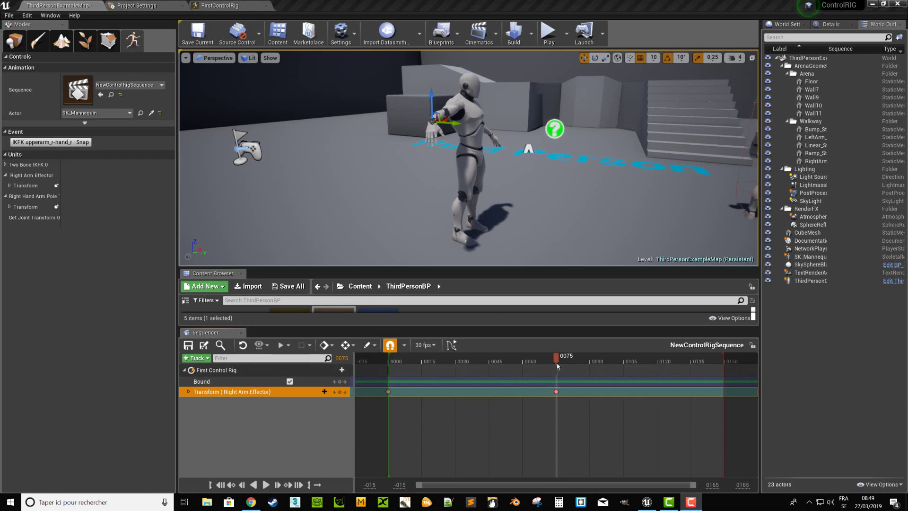
drag(556, 362, 389, 366)
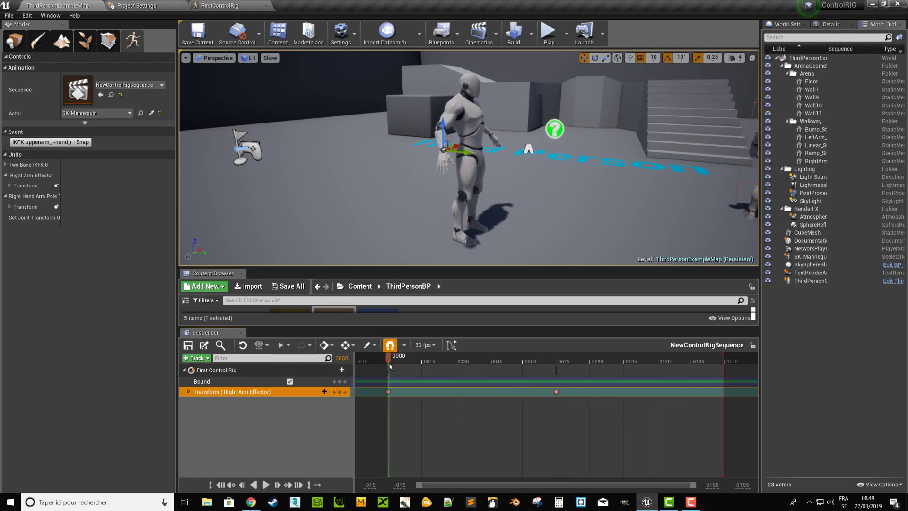
click(266, 484)
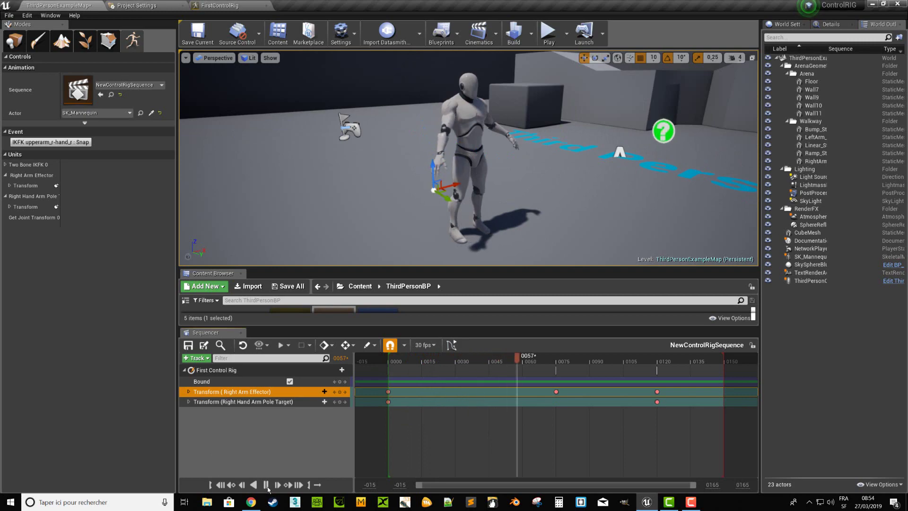